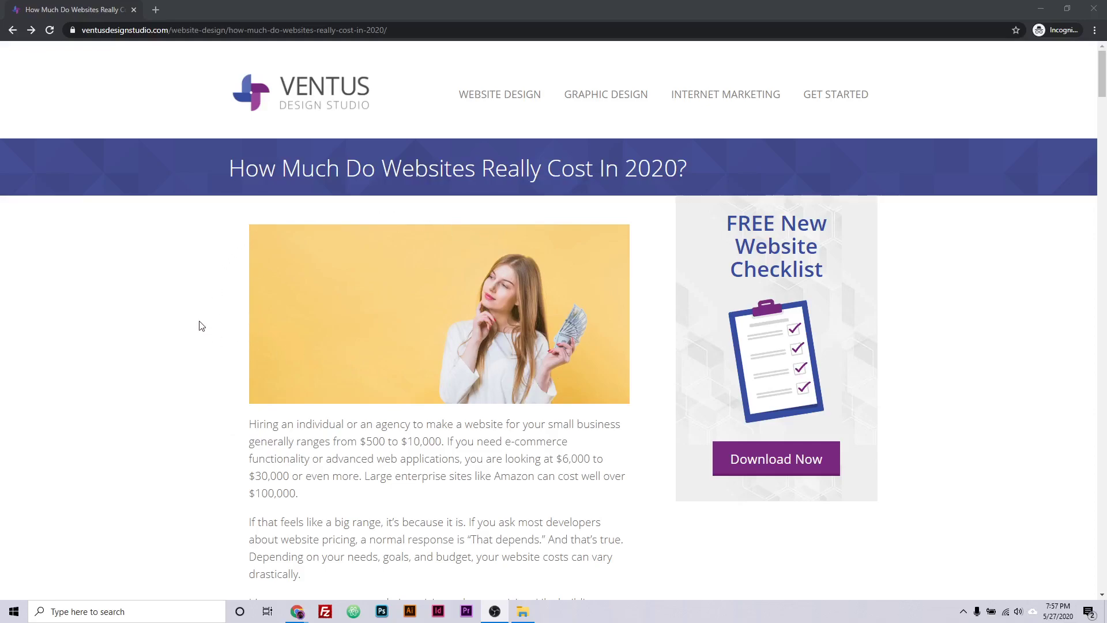
Inspect the article photo how-much-do-websites-cost.jpg in DevTools and give the page a little more room.
{"action": "right_click", "coordinate": [309, 297]}
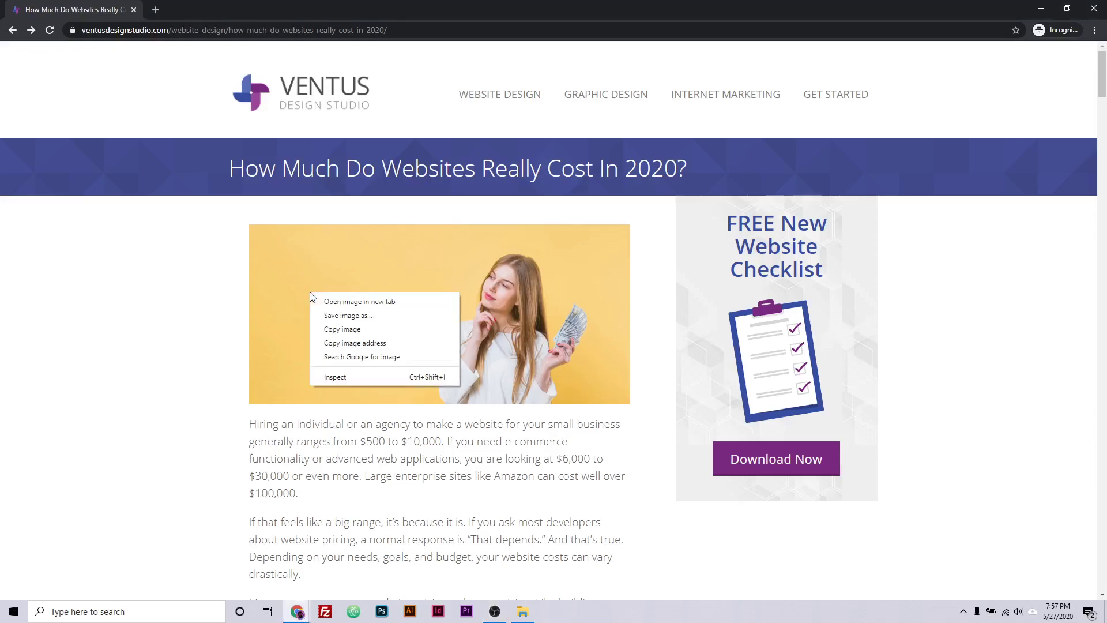
{"action": "left_click", "coordinate": [349, 376]}
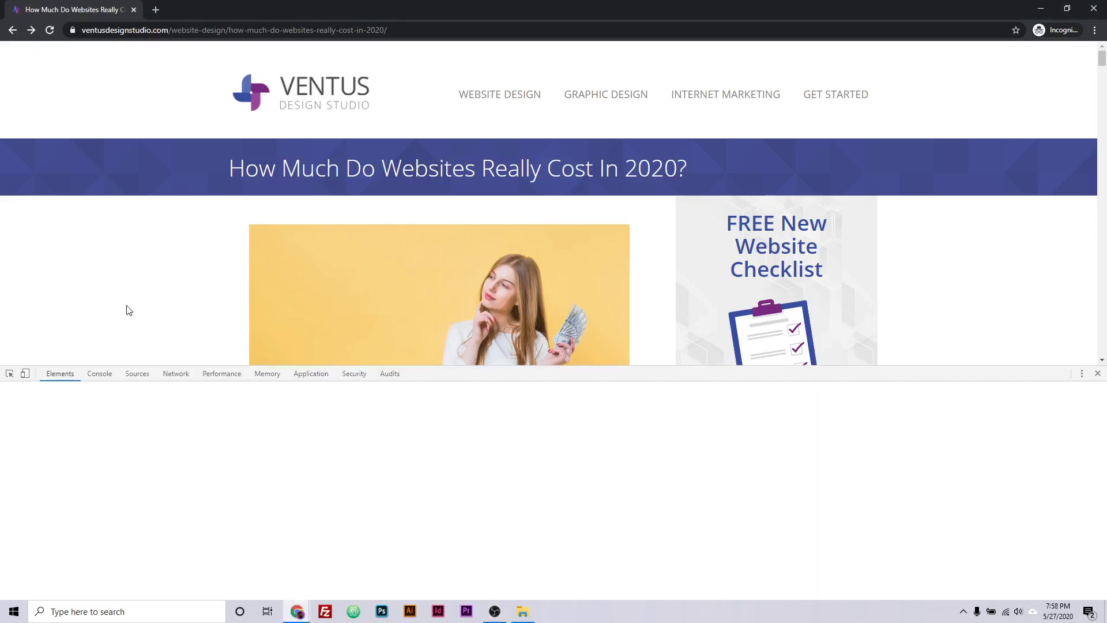
{"action": "left_click_drag", "start_coordinate": [453, 378], "coordinate": [452, 396]}
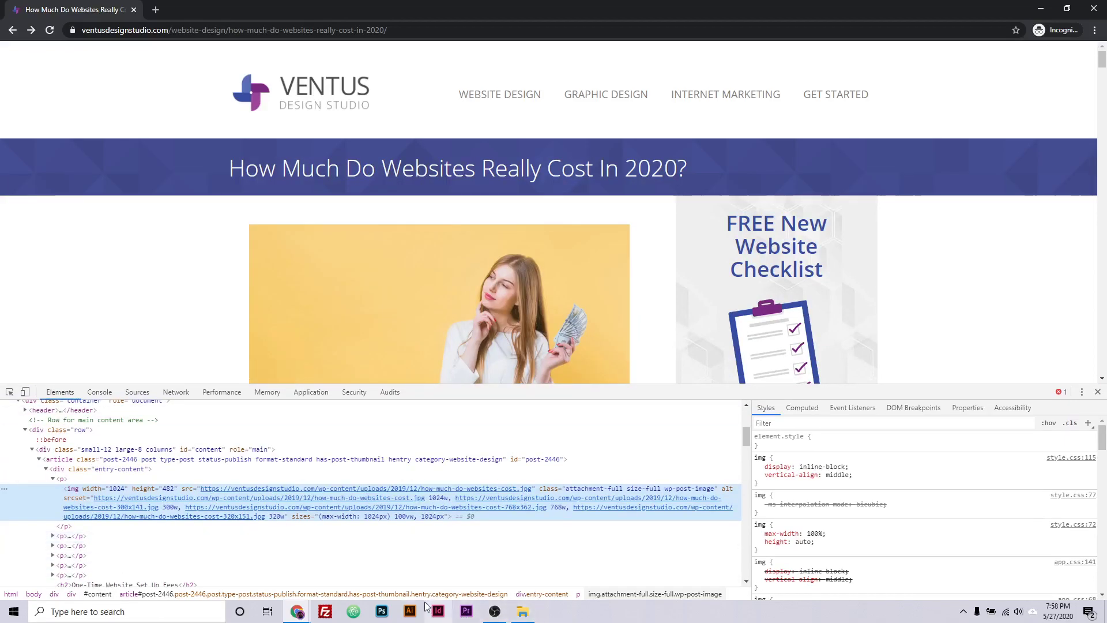
{"action": "scroll", "coordinate": [159, 286], "scroll_direction": "down", "scroll_amount": 1}
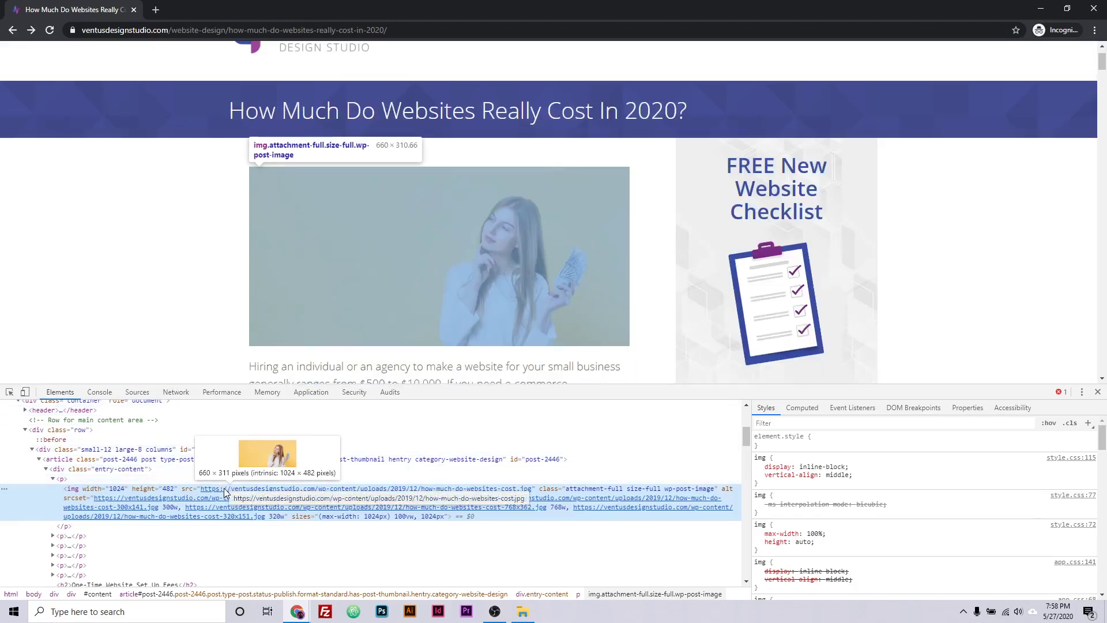
{"action": "mouse_move", "coordinate": [205, 494]}
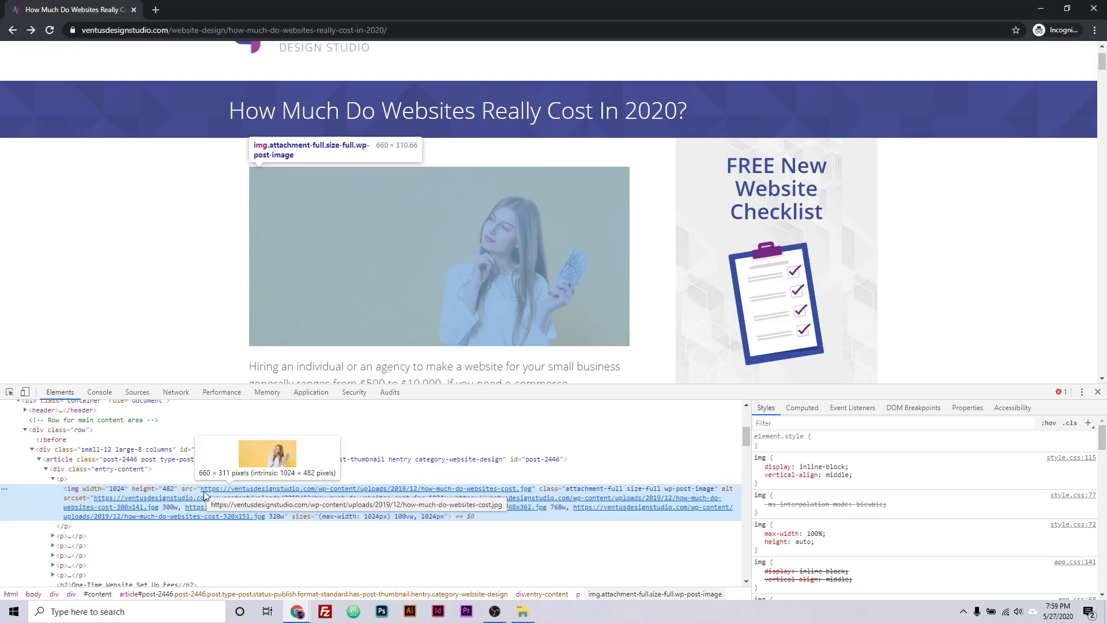
{"action": "right_click", "coordinate": [335, 224]}
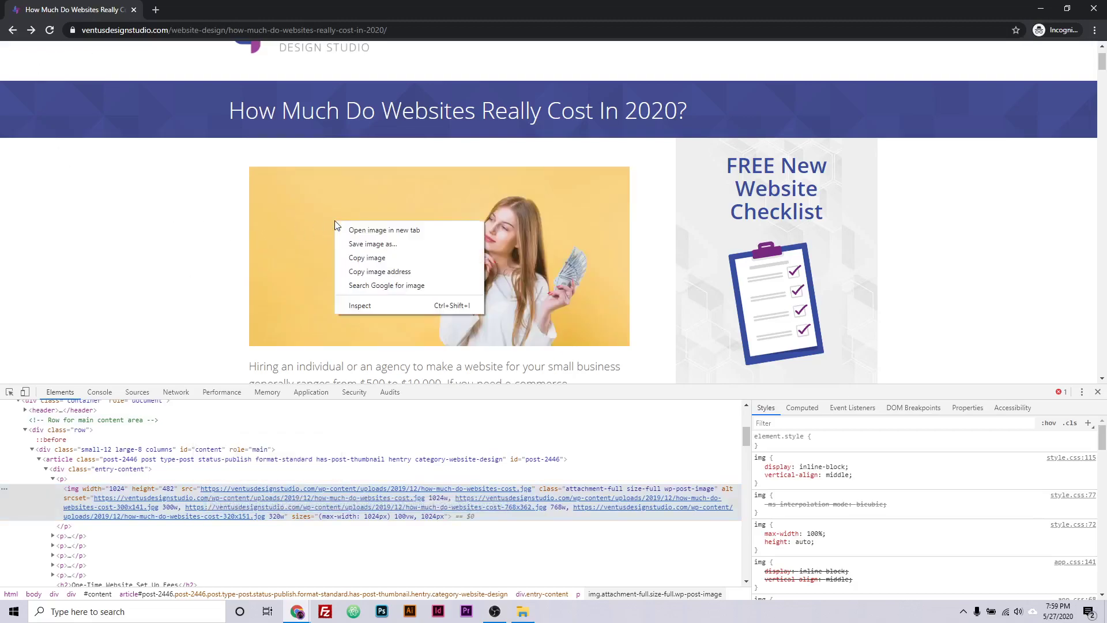
{"action": "left_click", "coordinate": [339, 231]}
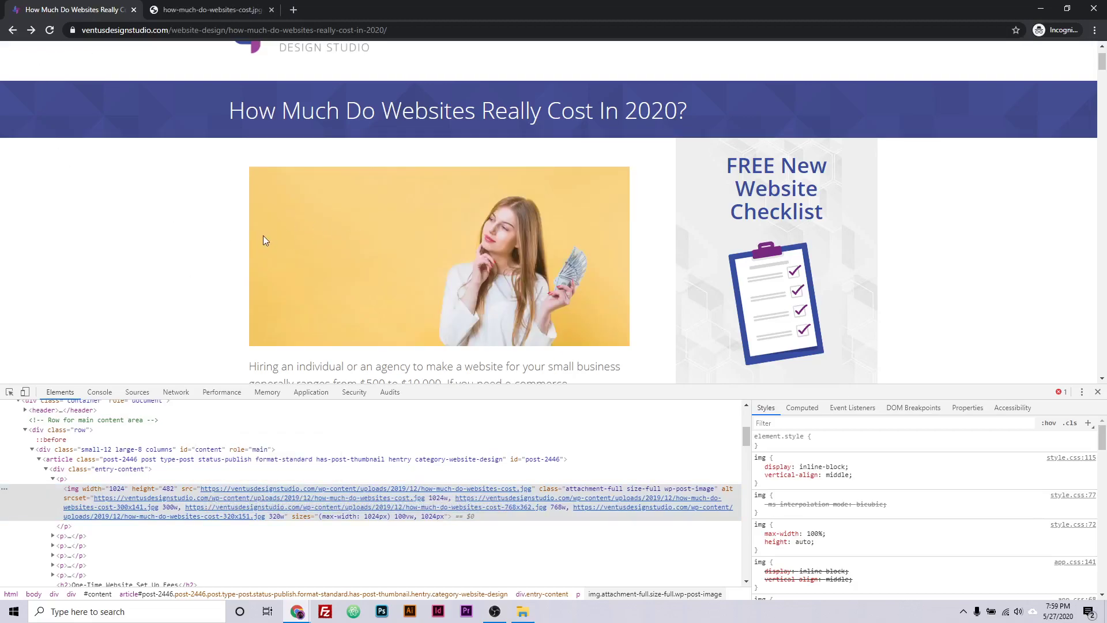
{"action": "key", "text": "ctrl+Tab"}
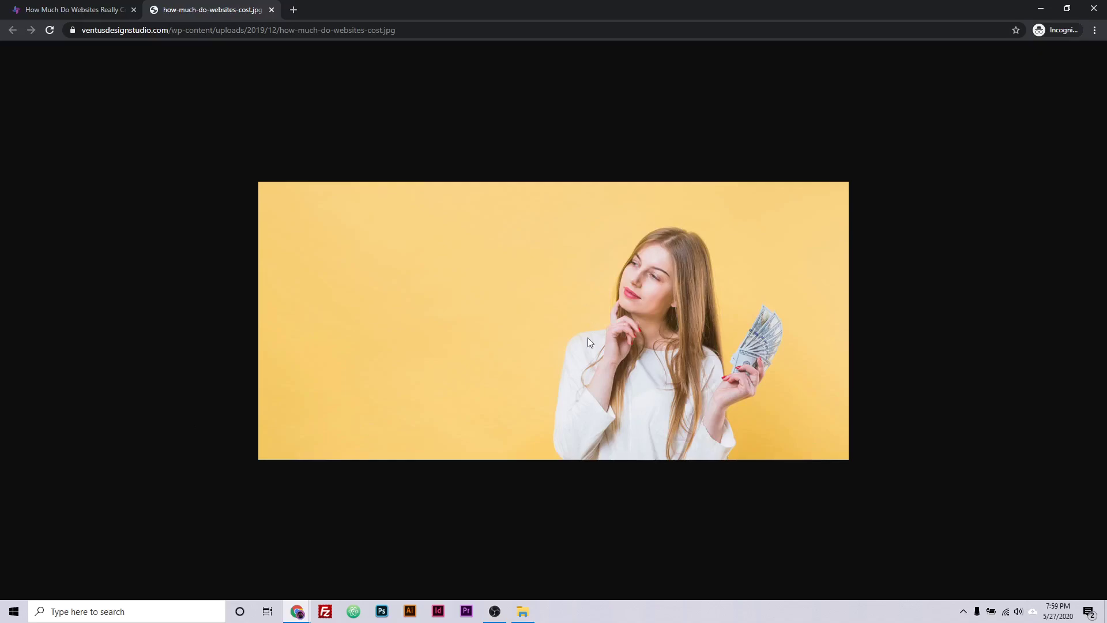
{"action": "left_click", "coordinate": [85, 7]}
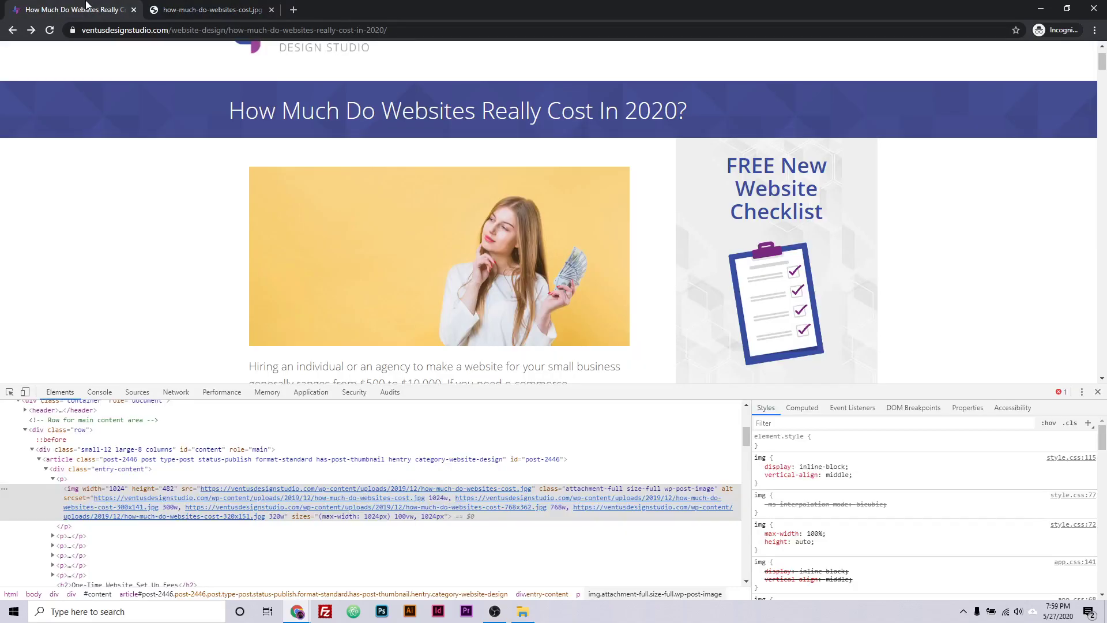
{"action": "left_click", "coordinate": [215, 9]}
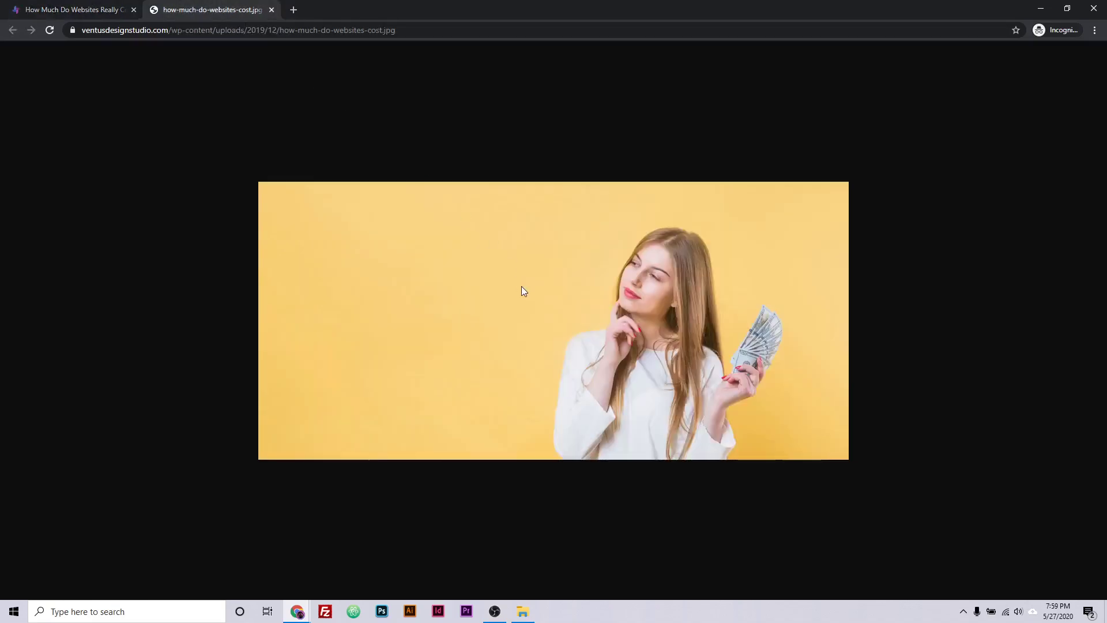
{"action": "right_click", "coordinate": [509, 245]}
{"action": "left_click", "coordinate": [534, 330]}
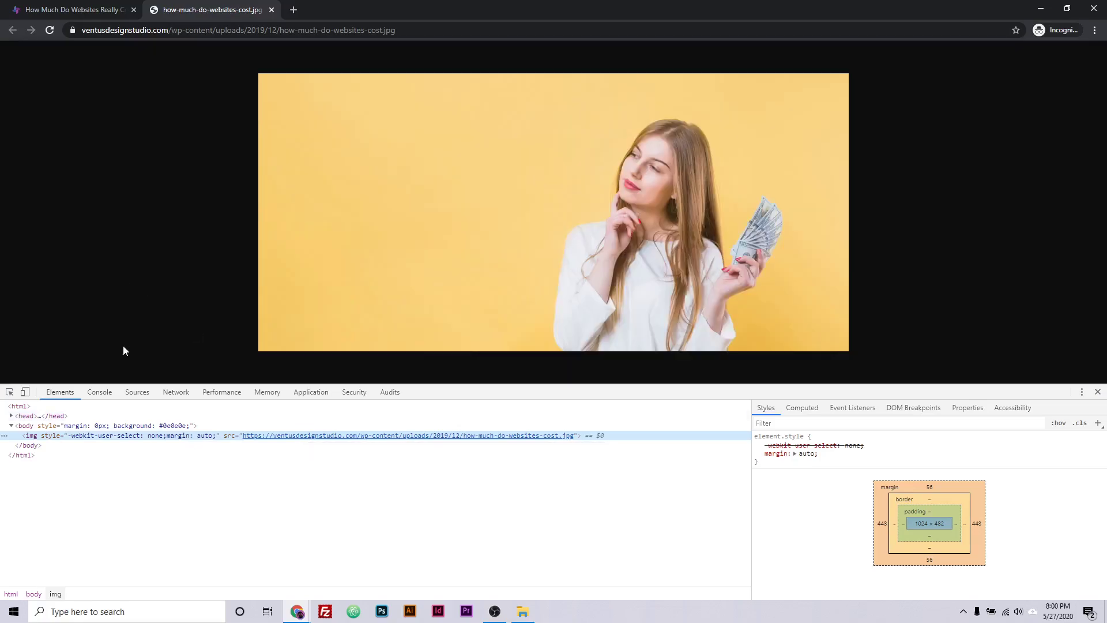
{"action": "left_click", "coordinate": [272, 10]}
Open the New Website Checklist page, inspect it, and make the DevTools panel taller.
{"action": "left_click", "coordinate": [818, 281]}
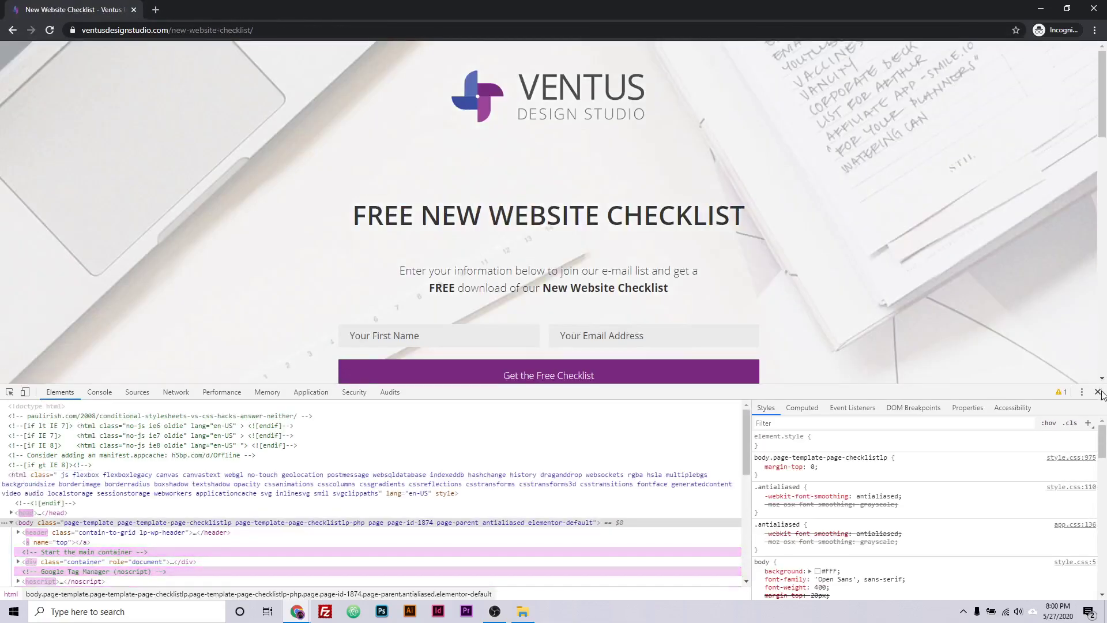
{"action": "left_click", "coordinate": [1098, 392]}
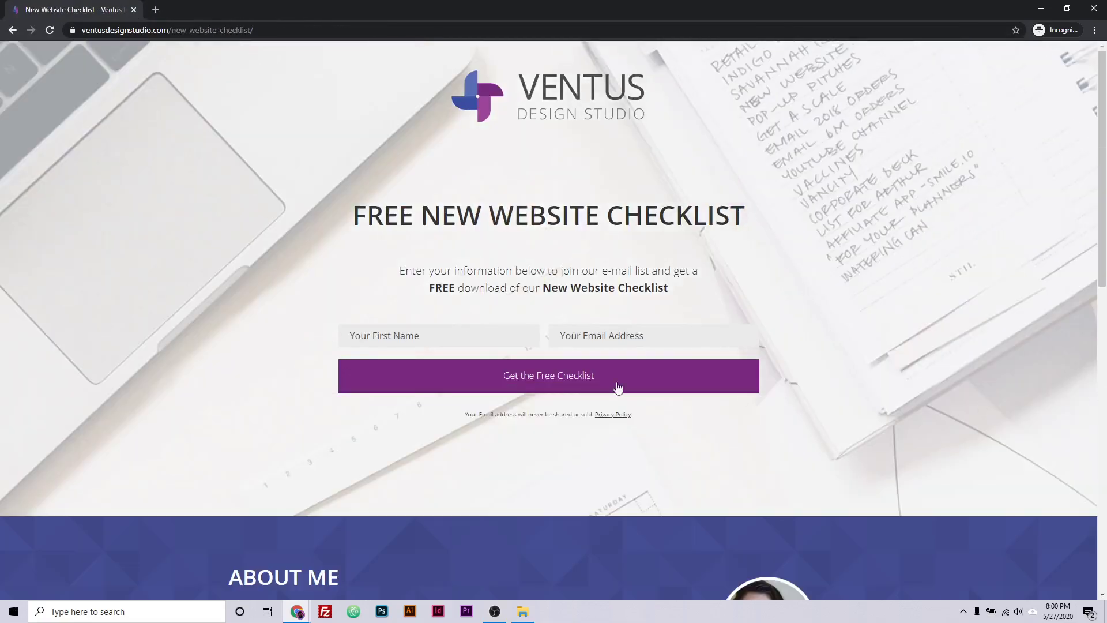
{"action": "right_click", "coordinate": [245, 228]}
{"action": "left_click", "coordinate": [316, 363]}
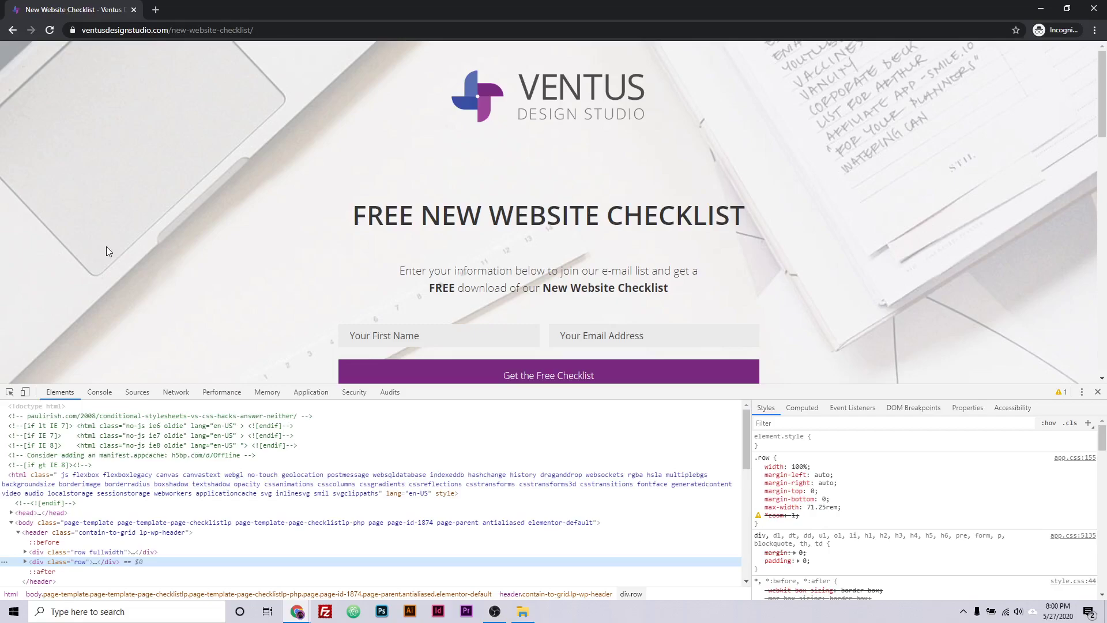
{"action": "left_click_drag", "start_coordinate": [418, 385], "coordinate": [417, 338]}
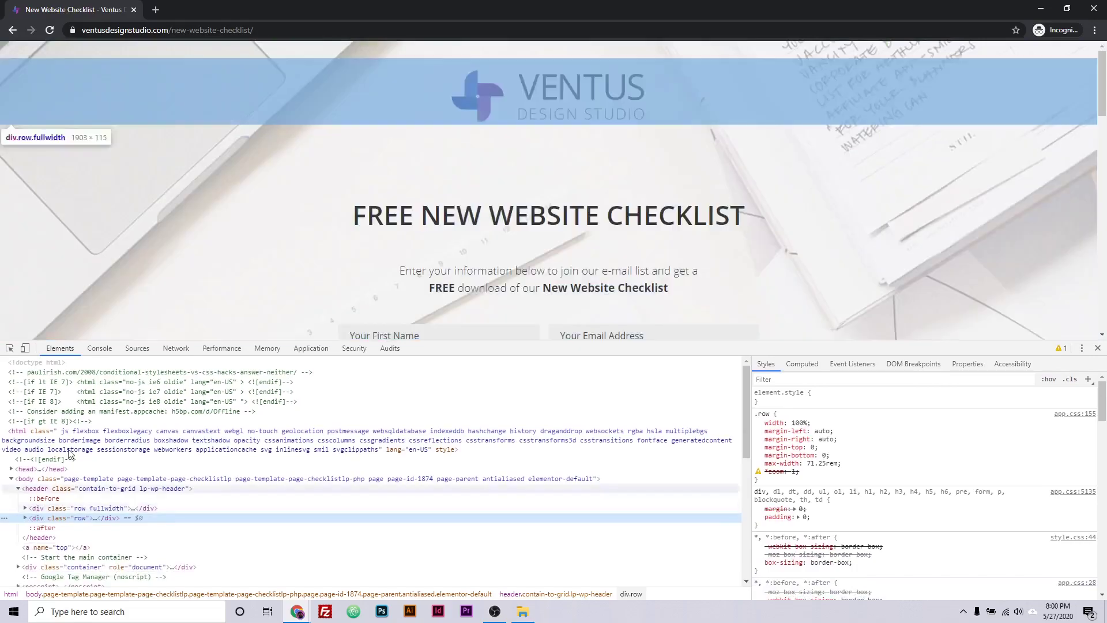
{"action": "left_click_drag", "start_coordinate": [439, 341], "coordinate": [438, 263]}
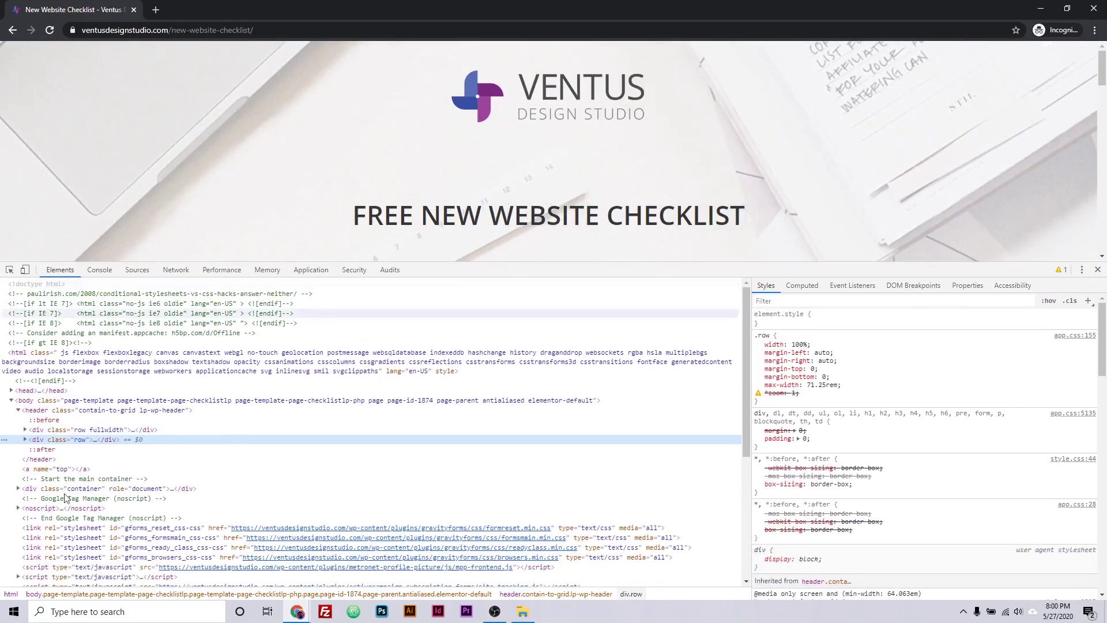
Inspect the header element to reveal its cover-sized background image rule, then shrink DevTools.
{"action": "left_click", "coordinate": [95, 439]}
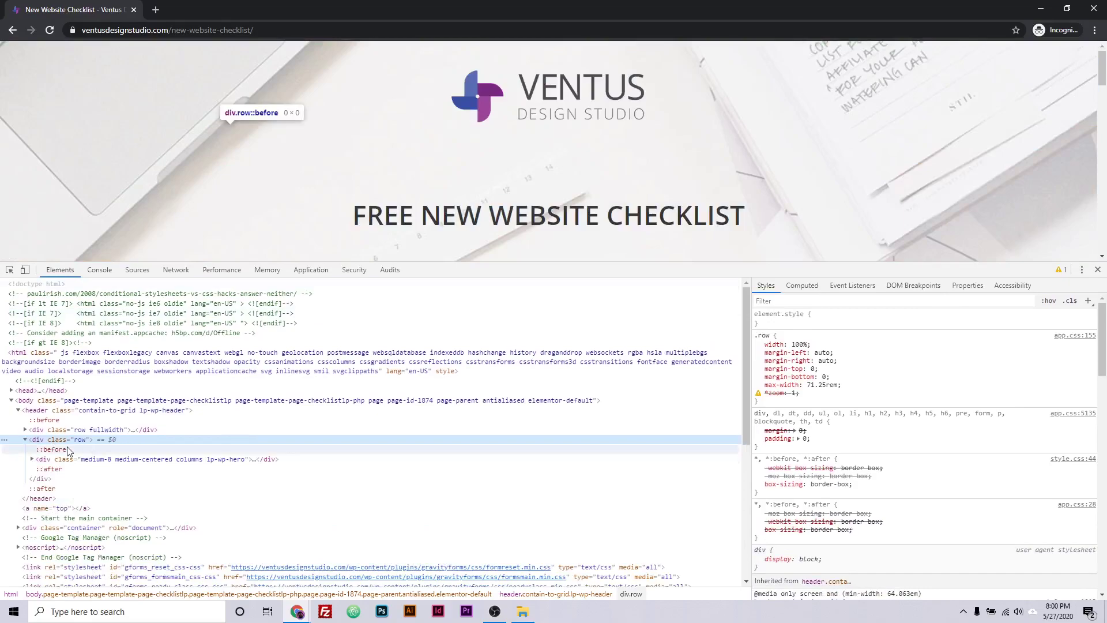
{"action": "right_click", "coordinate": [167, 170]}
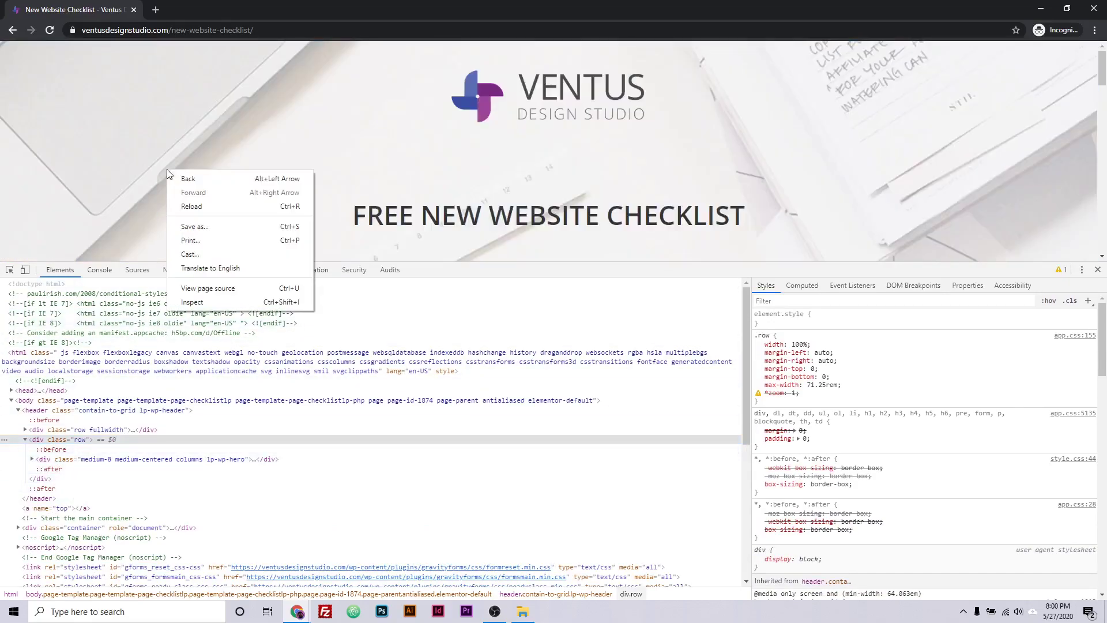
{"action": "left_click", "coordinate": [216, 300]}
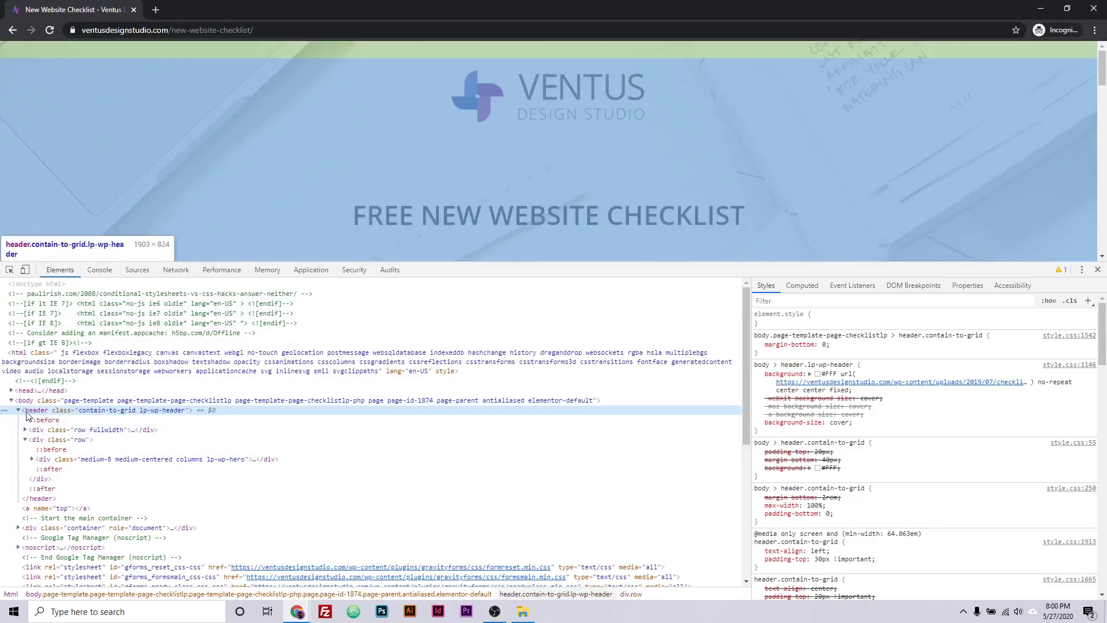
{"action": "left_click", "coordinate": [19, 410]}
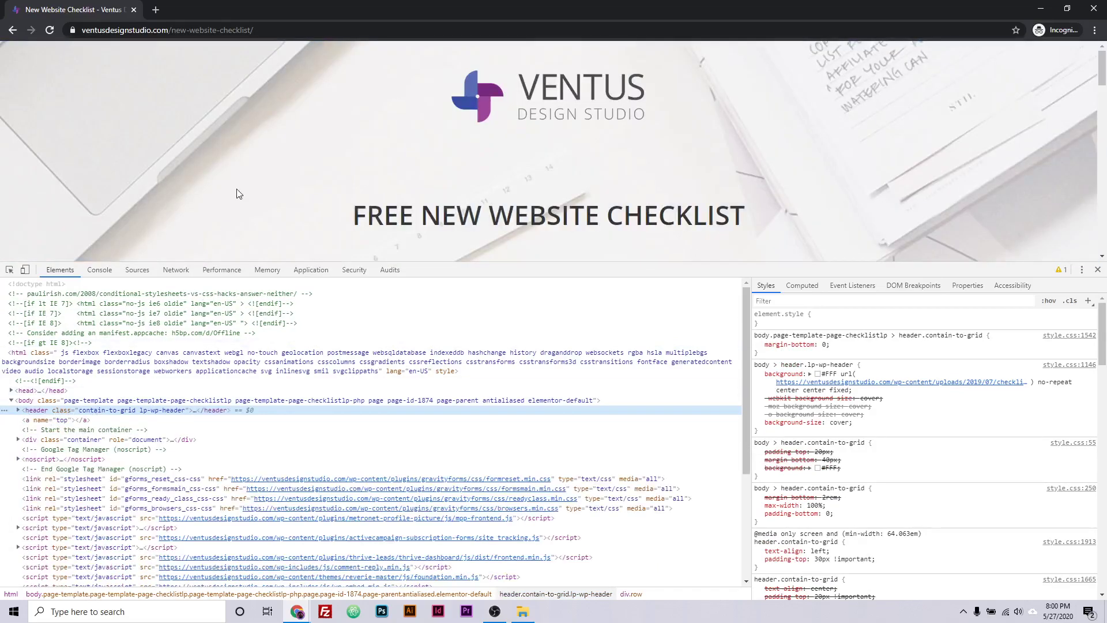
{"action": "left_click_drag", "start_coordinate": [342, 262], "coordinate": [342, 322]}
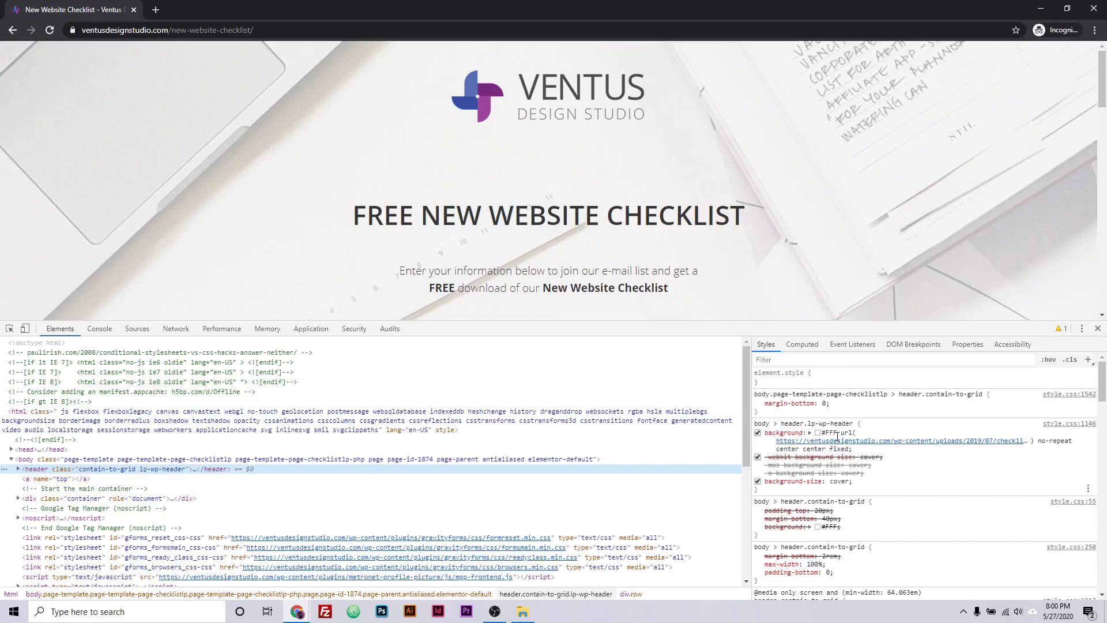
Select the header's background image URL in Styles and open it in a new tab.
{"action": "left_click", "coordinate": [788, 440]}
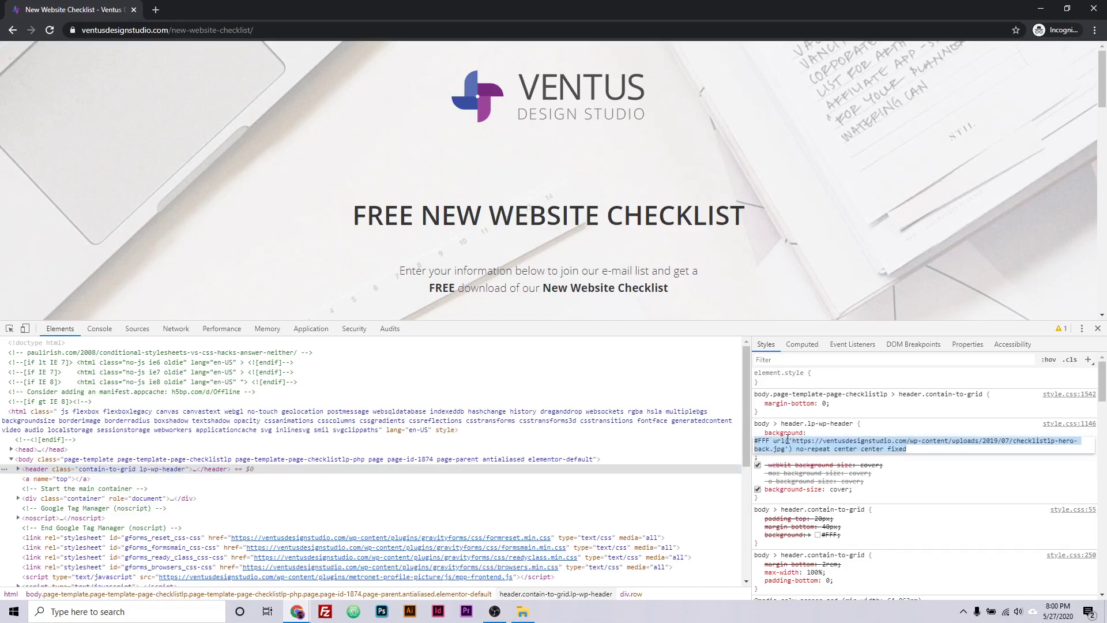
{"action": "left_click", "coordinate": [790, 441]}
{"action": "left_click_drag", "start_coordinate": [793, 441], "coordinate": [787, 449]}
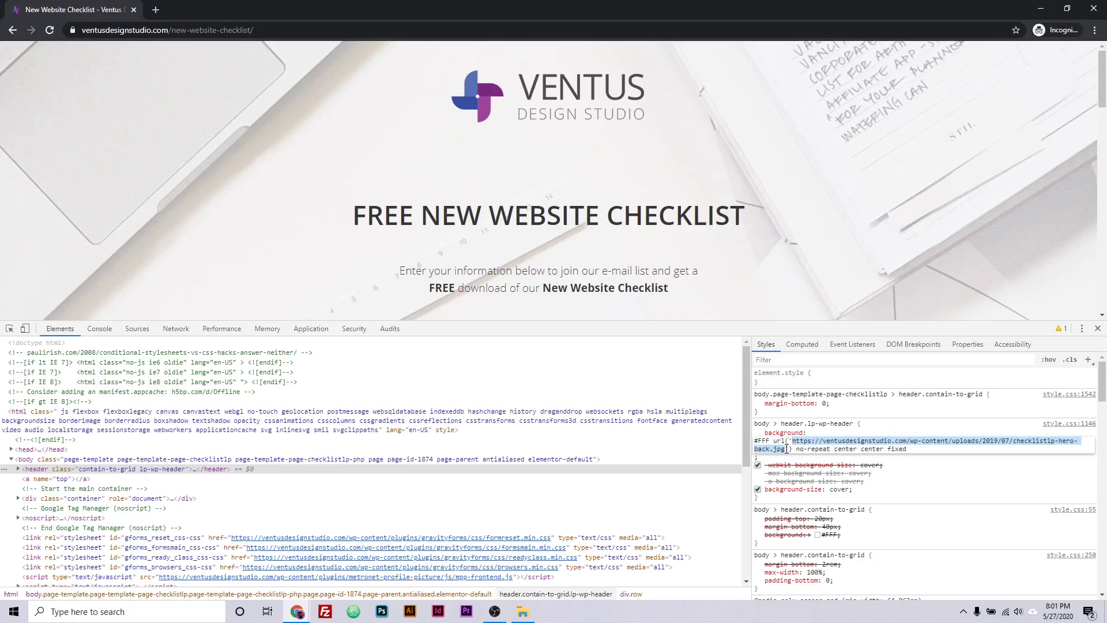
{"action": "right_click", "coordinate": [784, 451]}
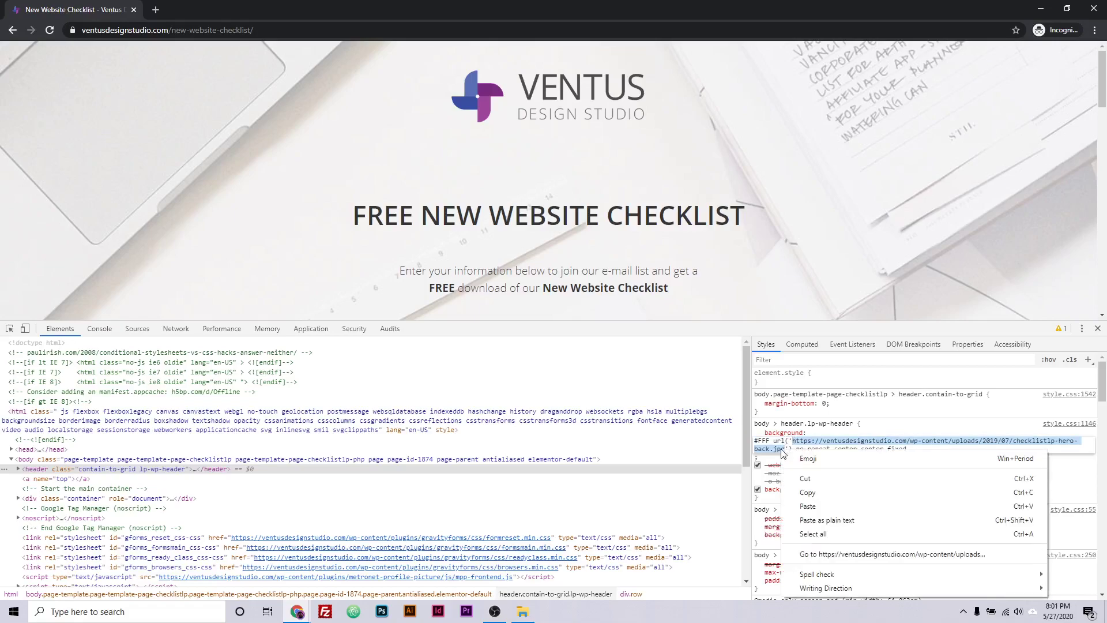
{"action": "left_click", "coordinate": [850, 554]}
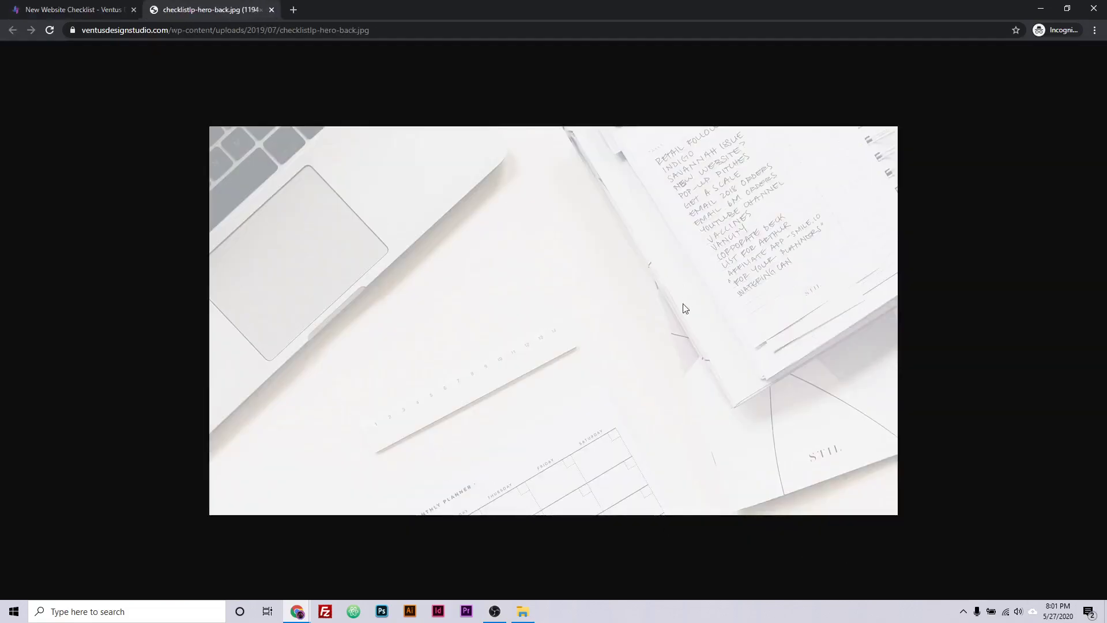
Inspect checklistlp-hero-back.jpg, close DevTools, and return to the New Website Checklist tab.
{"action": "right_click", "coordinate": [427, 223]}
{"action": "left_click", "coordinate": [494, 309]}
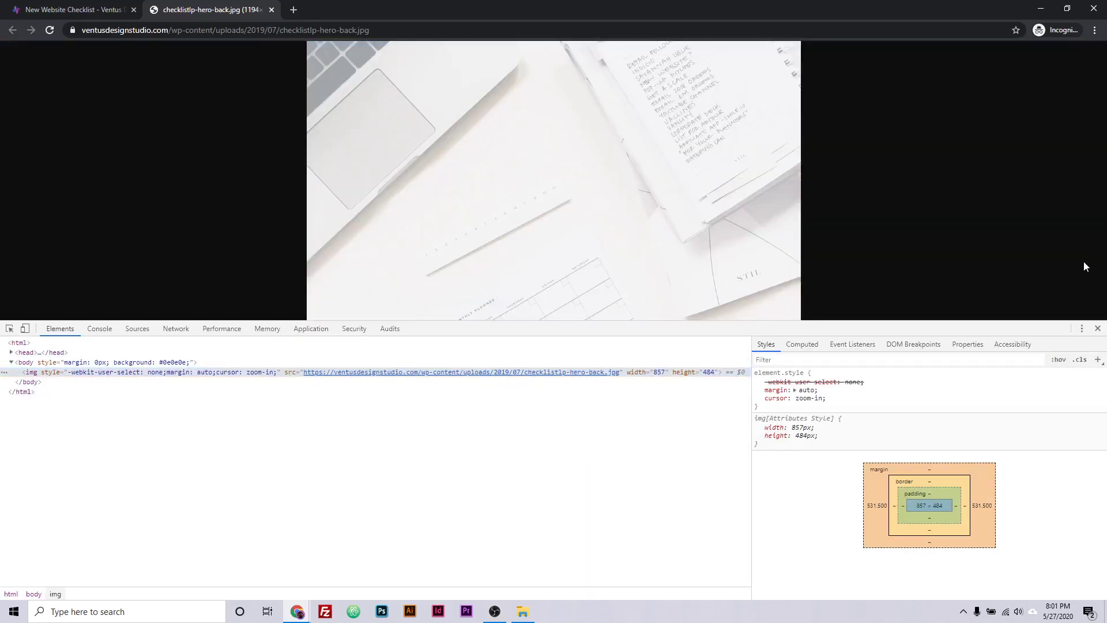
{"action": "left_click", "coordinate": [1097, 328]}
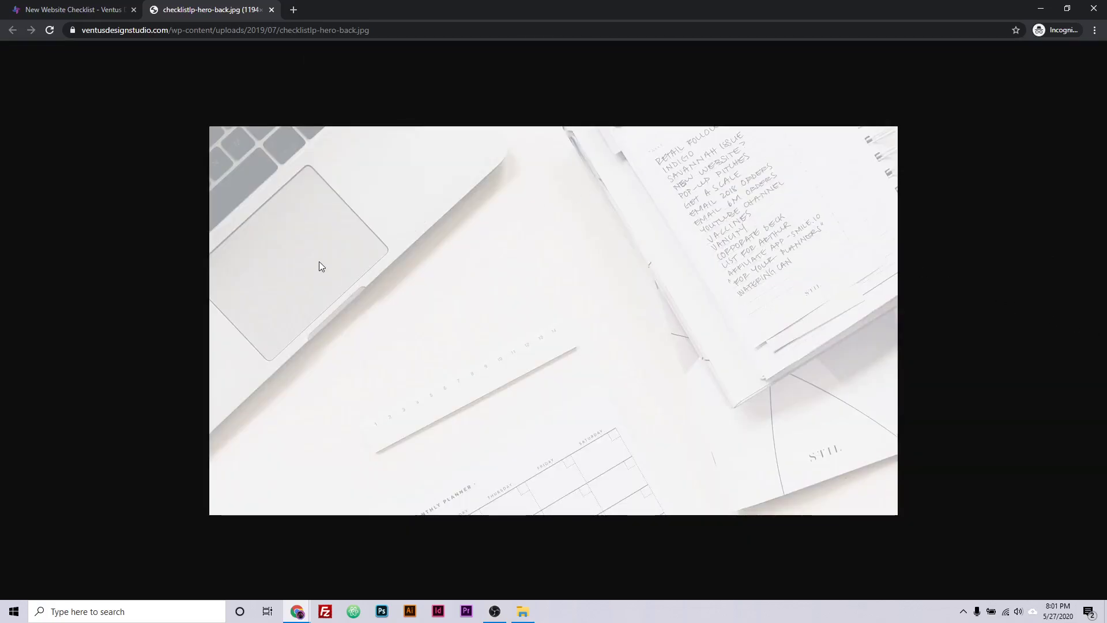
{"action": "left_click", "coordinate": [92, 9]}
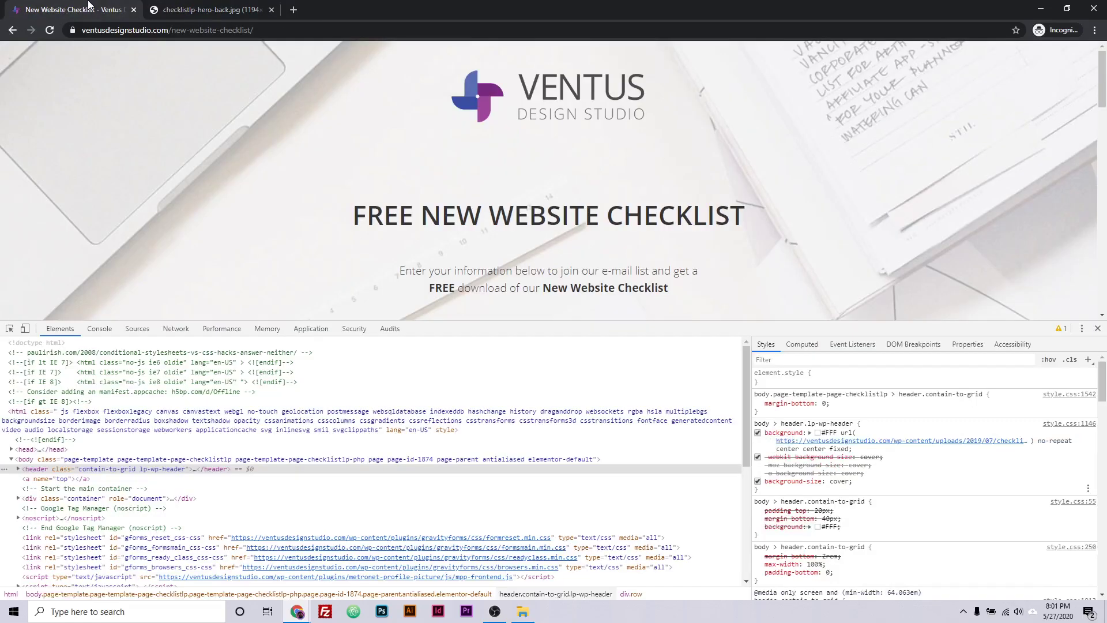